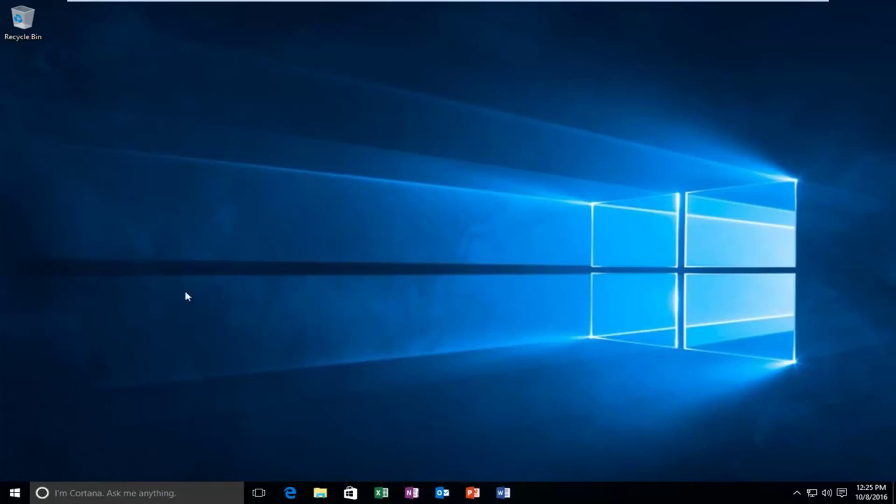
Open the Display settings page through a Start menu search for 'display settings'.
left_click(3, 499)
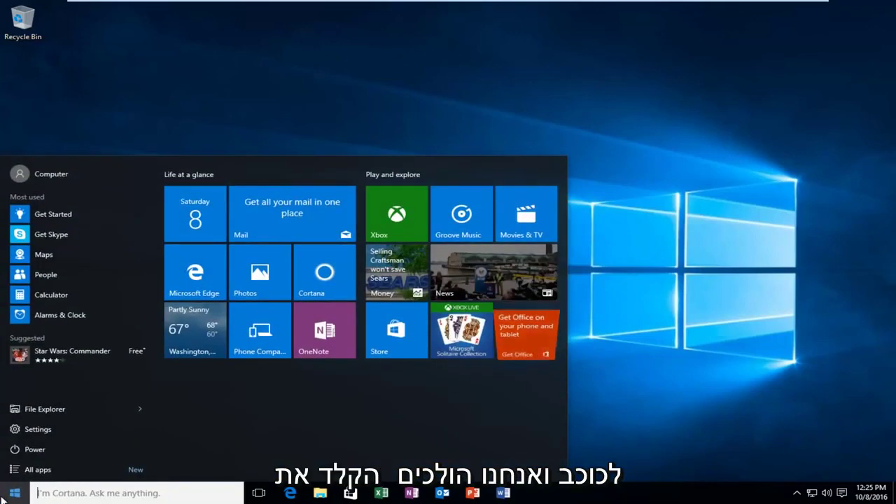
type("display settin")
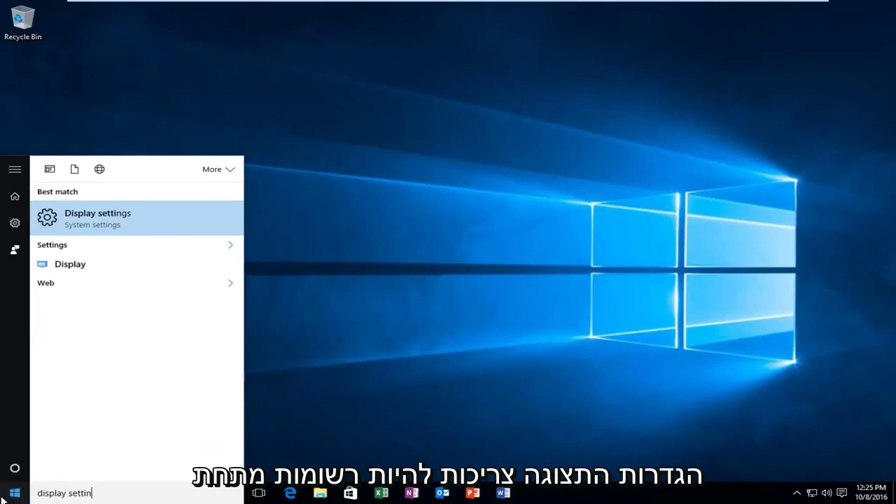
type("gs")
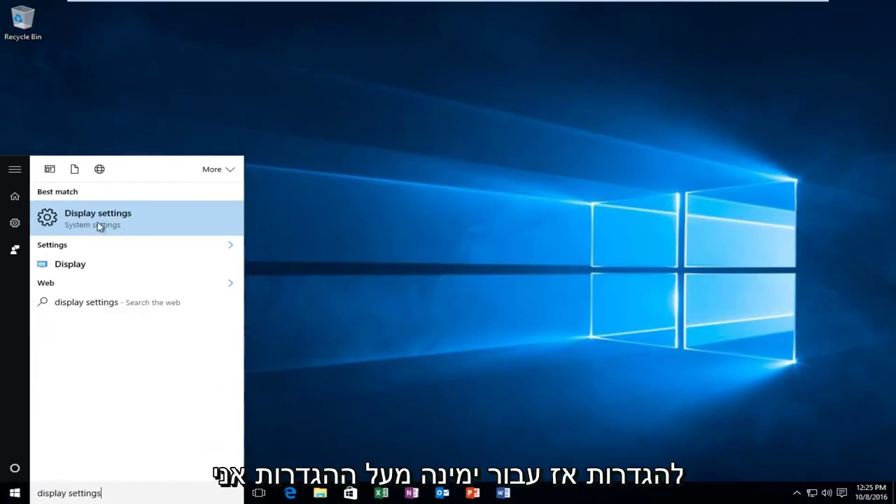
left_click(99, 222)
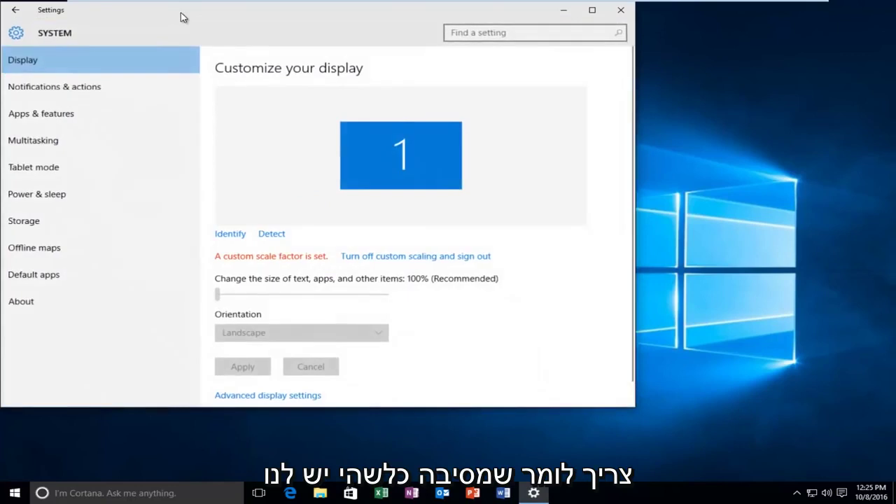
Open Advanced display settings and check the resolution list, keeping 1440 × 900.
left_click_drag(180, 16, 296, 25)
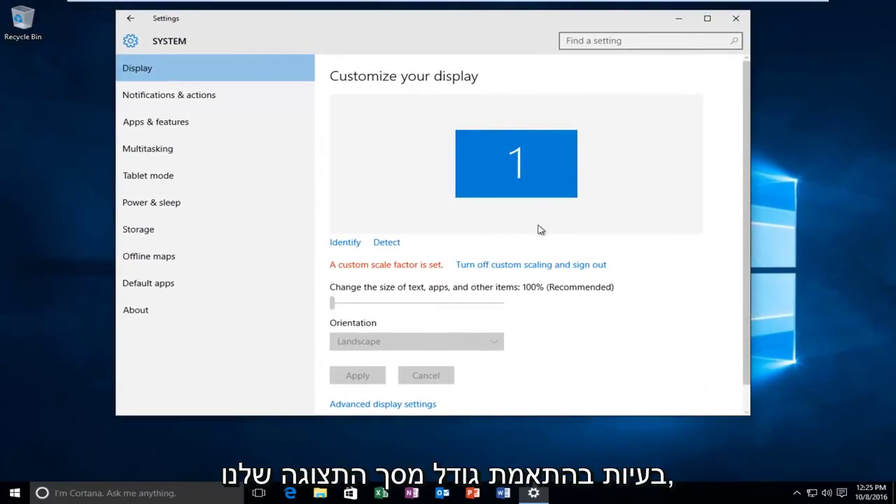
scroll(509, 258, "down", 1)
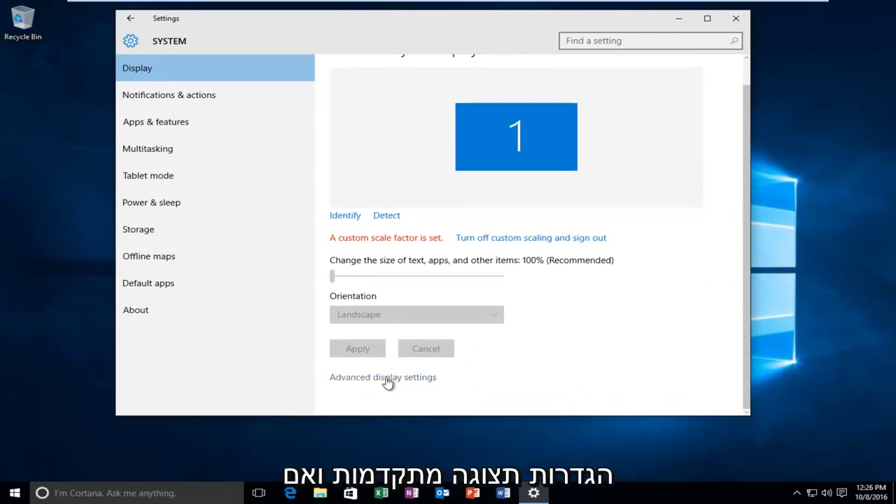
left_click(360, 379)
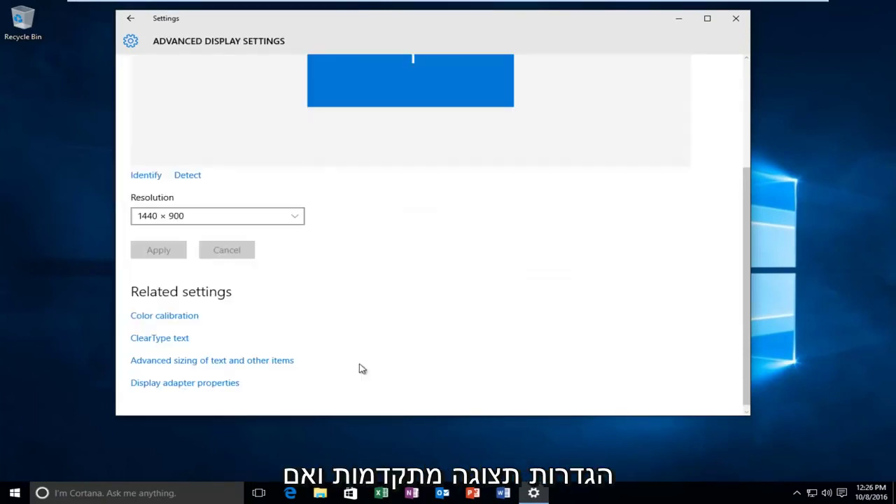
left_click(278, 227)
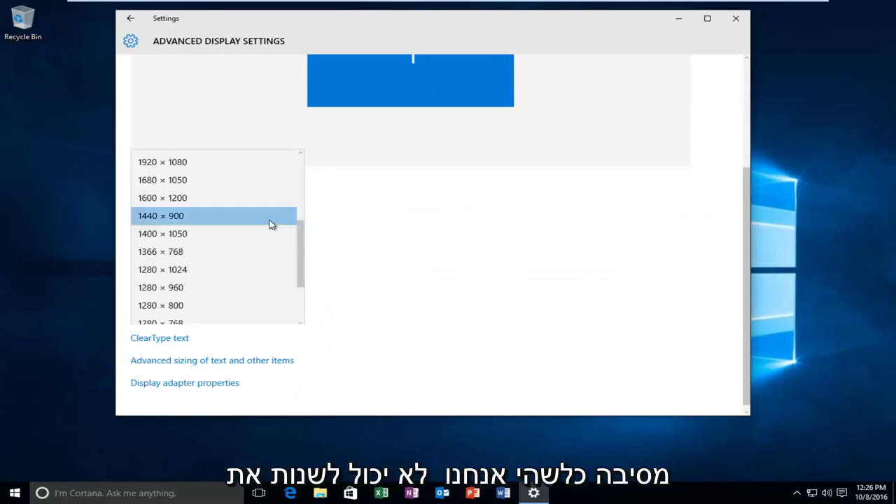
left_click(390, 272)
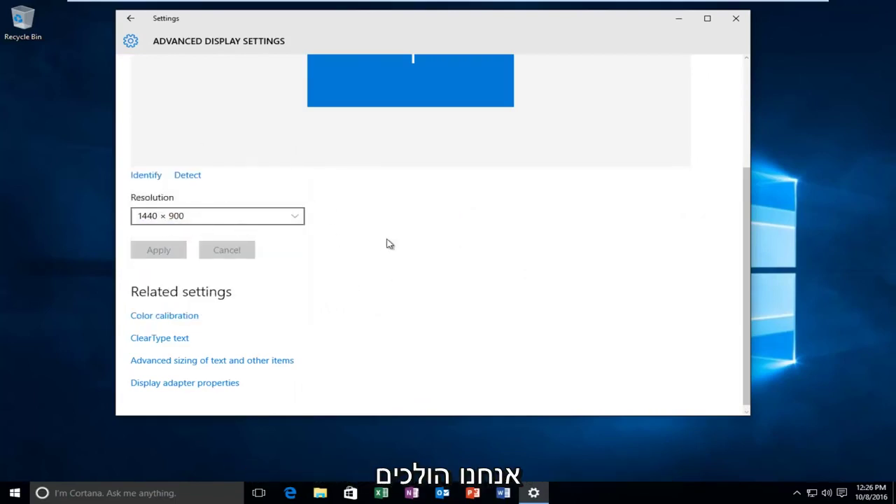
scroll(420, 253, "down", 1)
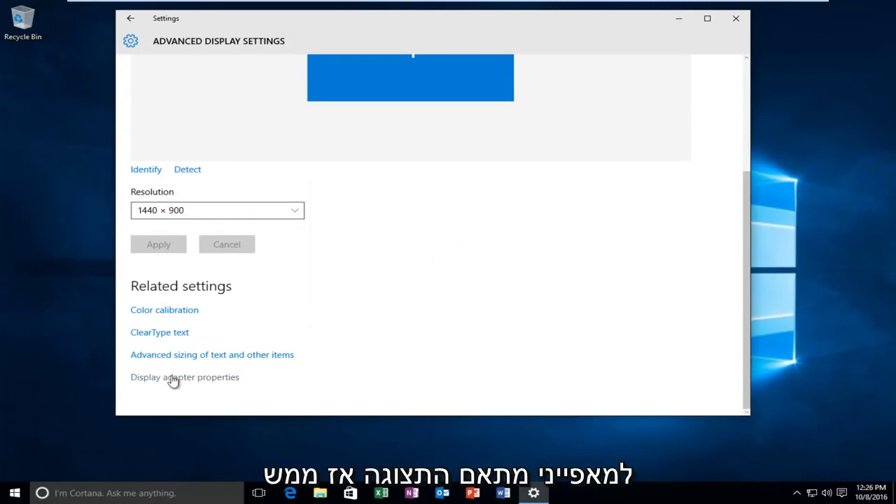
Show the VMware SVGA 3D Driver tab: VMware, Inc., dated 7/15/2015, version 8.15.1.32.
left_click(172, 378)
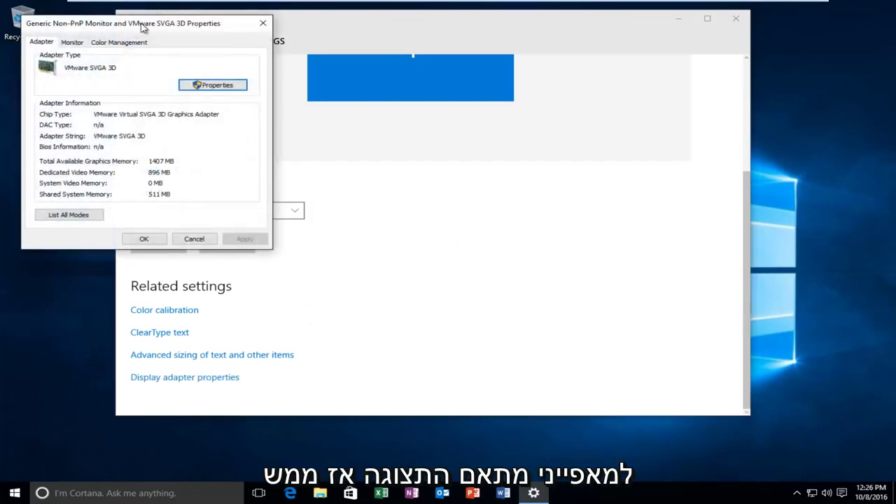
left_click_drag(150, 28, 397, 102)
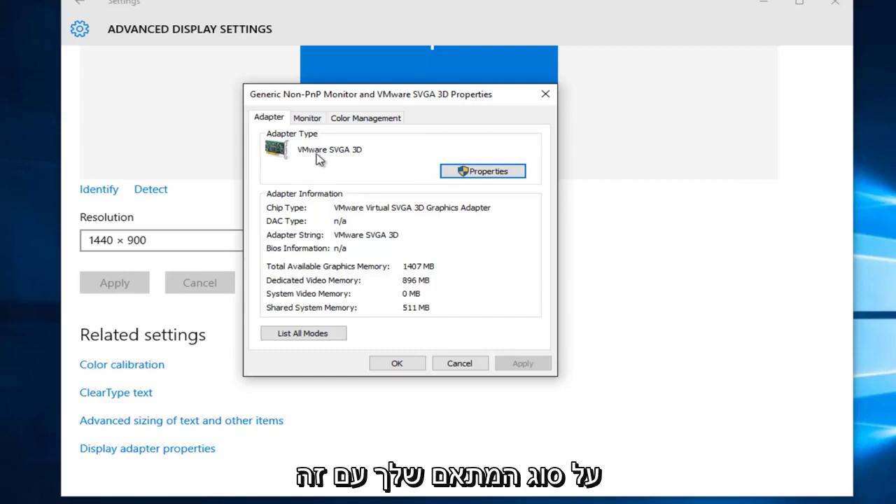
left_click(476, 175)
left_click_drag(455, 161, 448, 105)
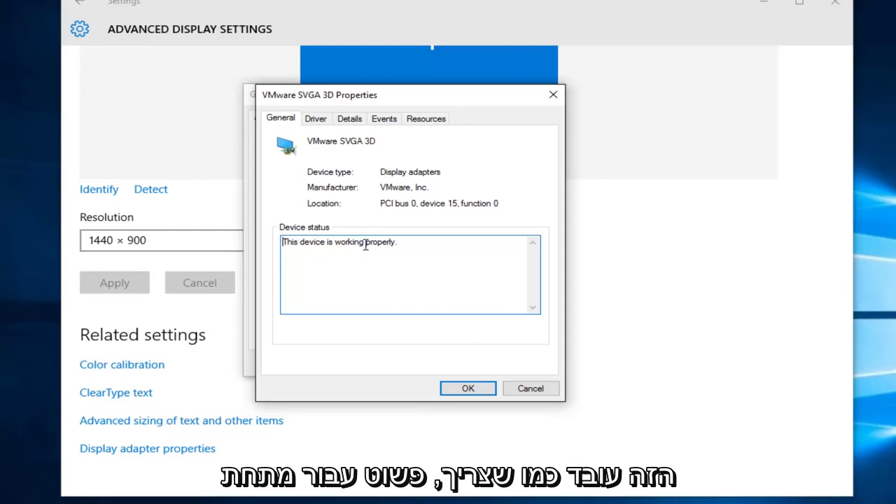
left_click(318, 124)
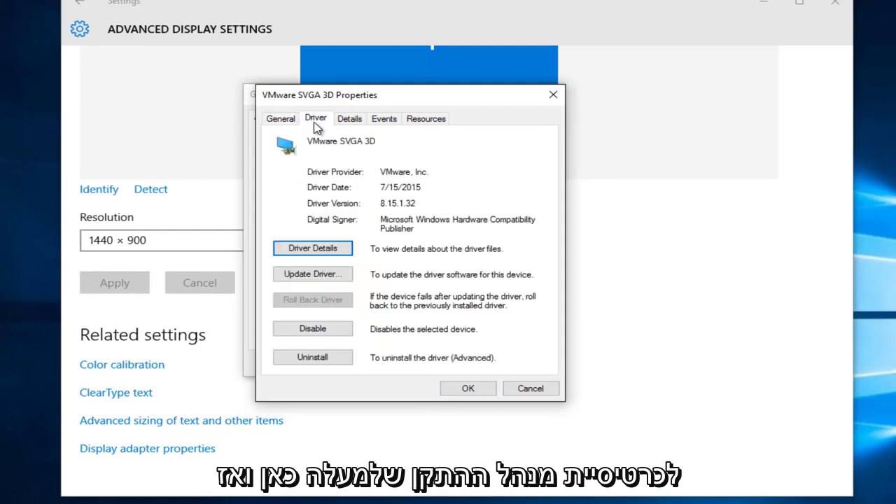
Run Update Driver with automatic search for the VMware SVGA 3D adapter.
left_click(304, 277)
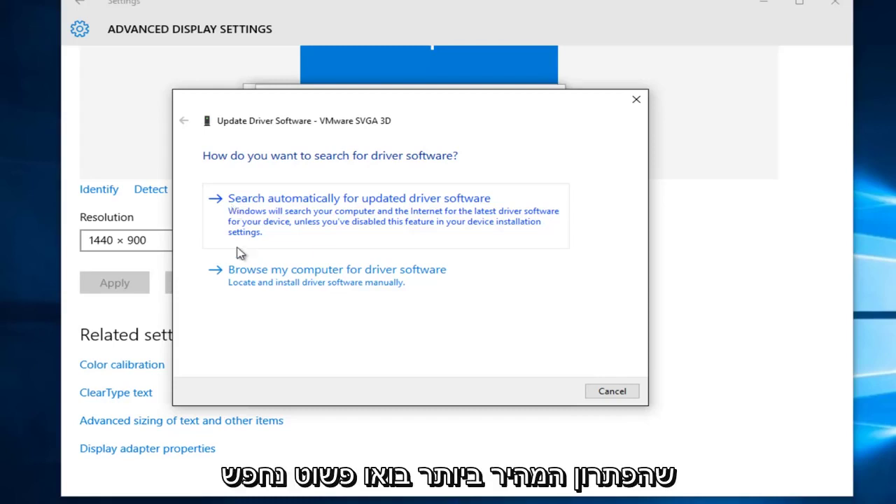
left_click(409, 210)
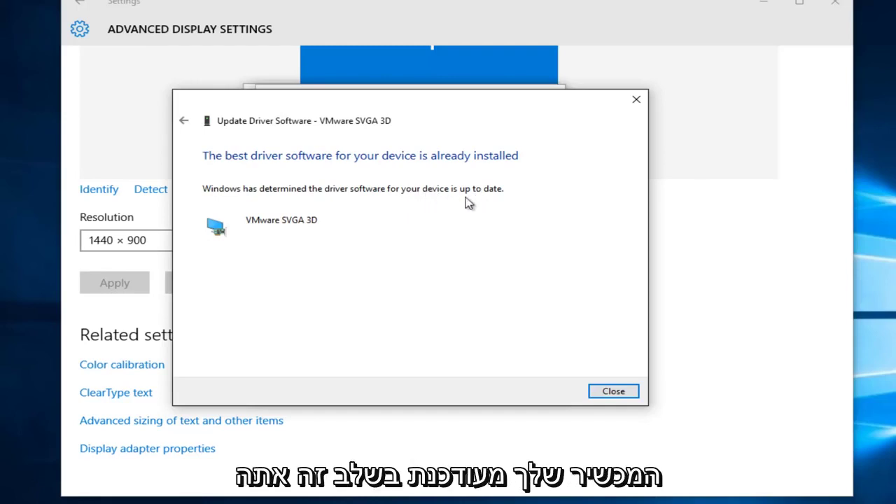
Close the driver update result and all properties dialogs, then launch Microsoft Edge.
left_click(622, 391)
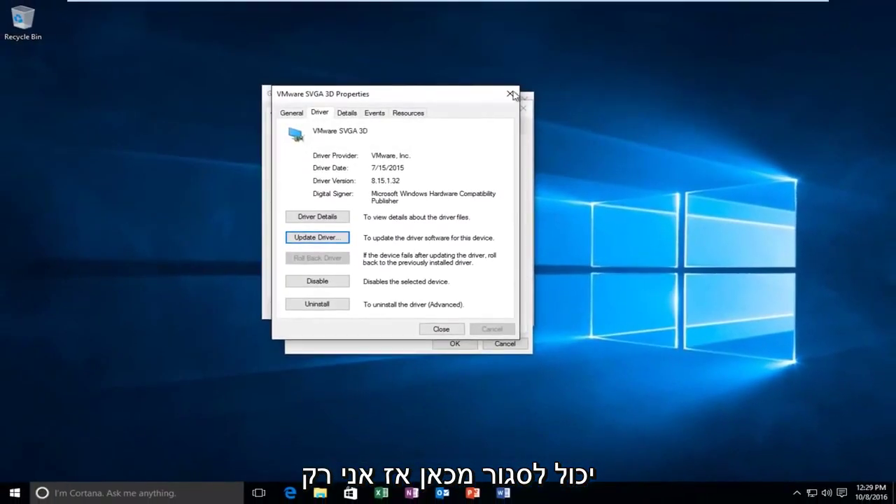
left_click(513, 95)
left_click(518, 107)
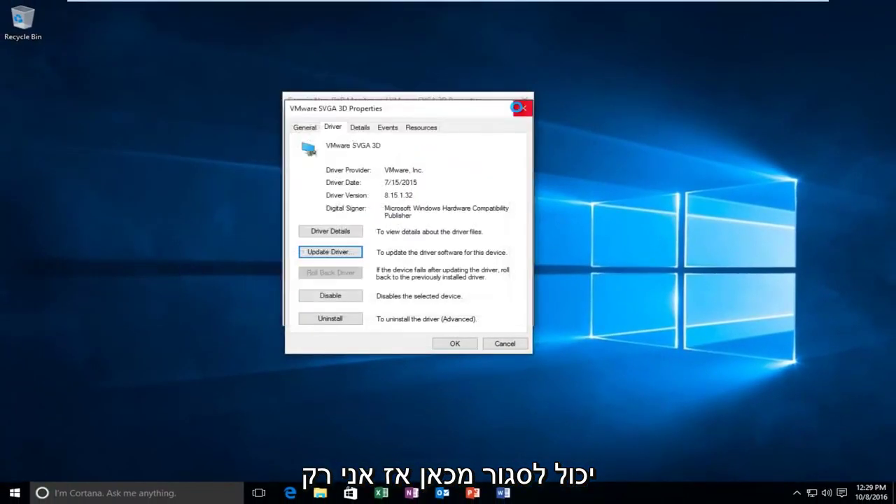
left_click(522, 99)
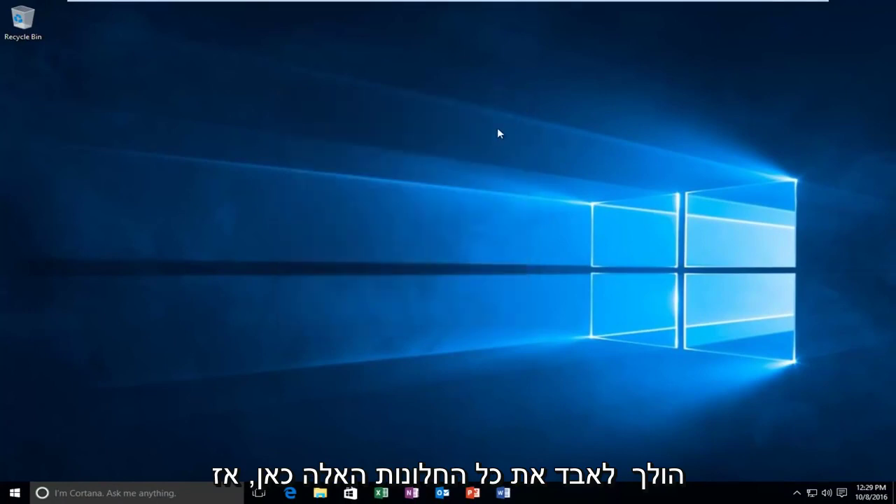
left_click(291, 493)
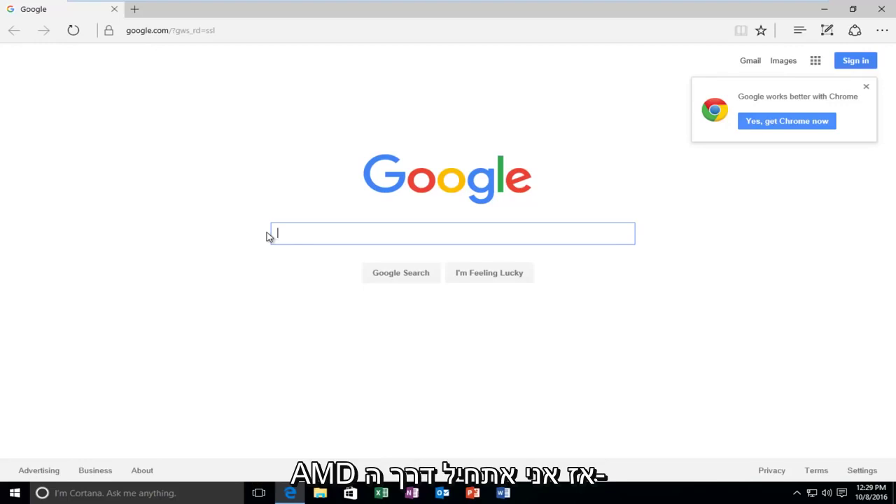
Search 'nvidia display driver', open NVIDIA Driver Downloads and start the GRAPHICS DRIVERS auto-detect scan.
type("nvida")
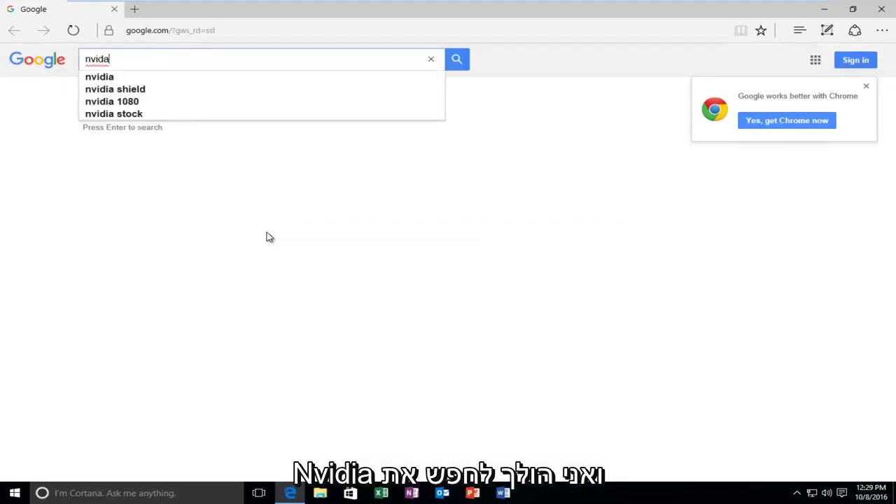
key("BackSpace")
type("ia ")
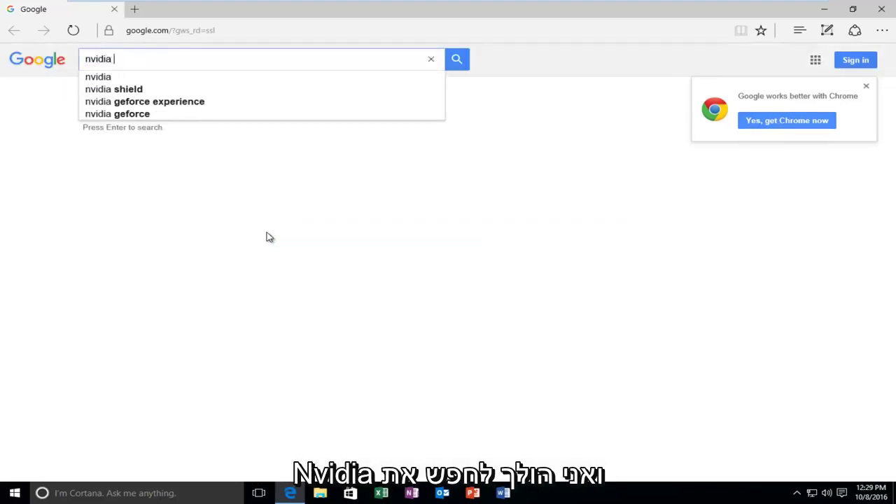
type("display drive")
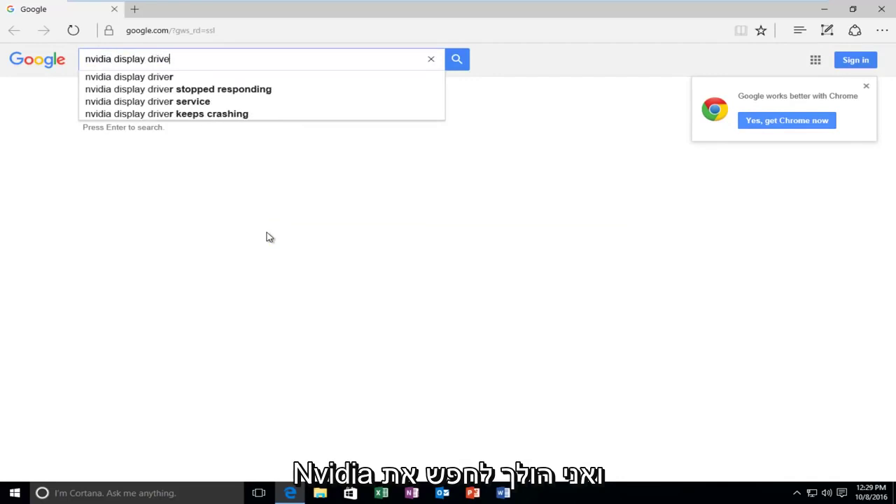
type("r")
key("Return")
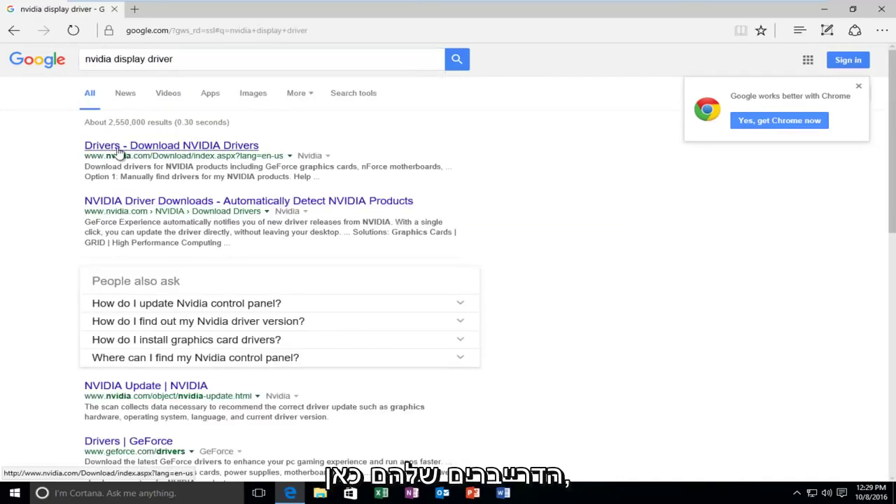
left_click(117, 149)
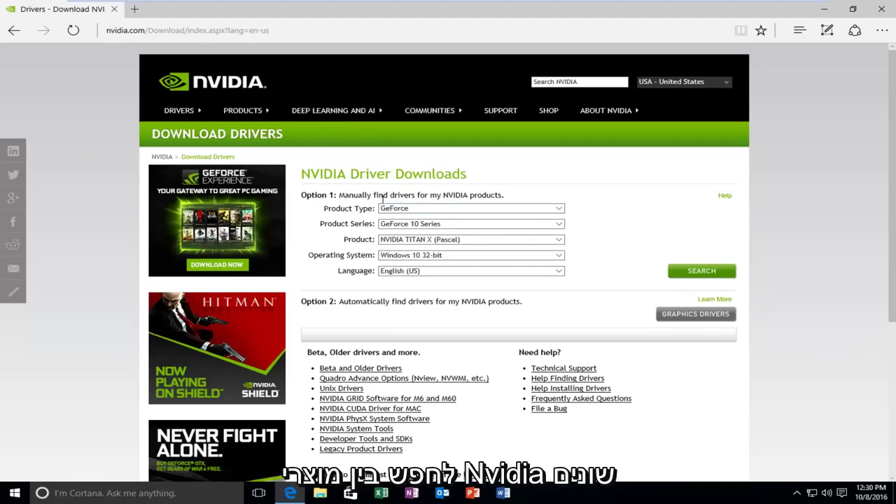
scroll(383, 203, "down", 4)
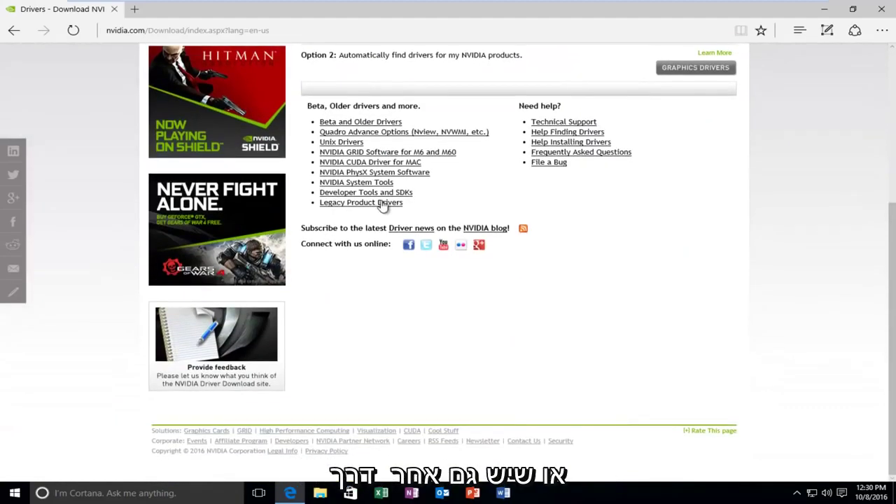
scroll(383, 203, "up", 2)
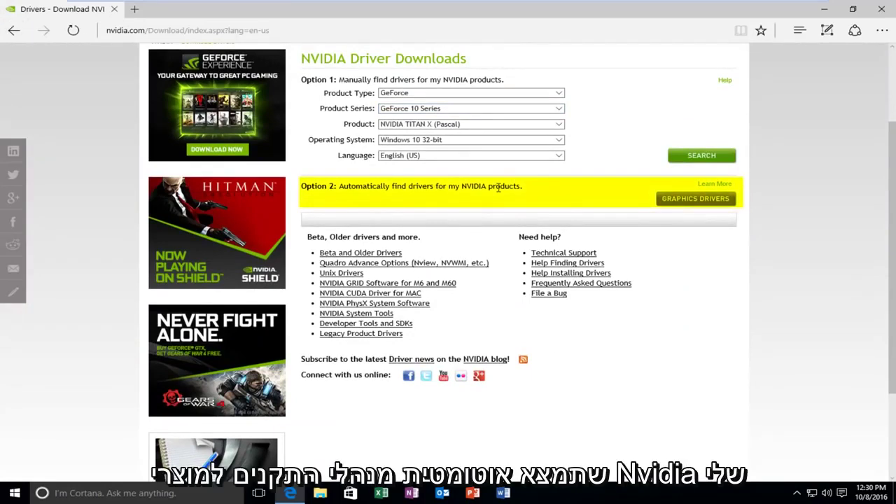
left_click(685, 202)
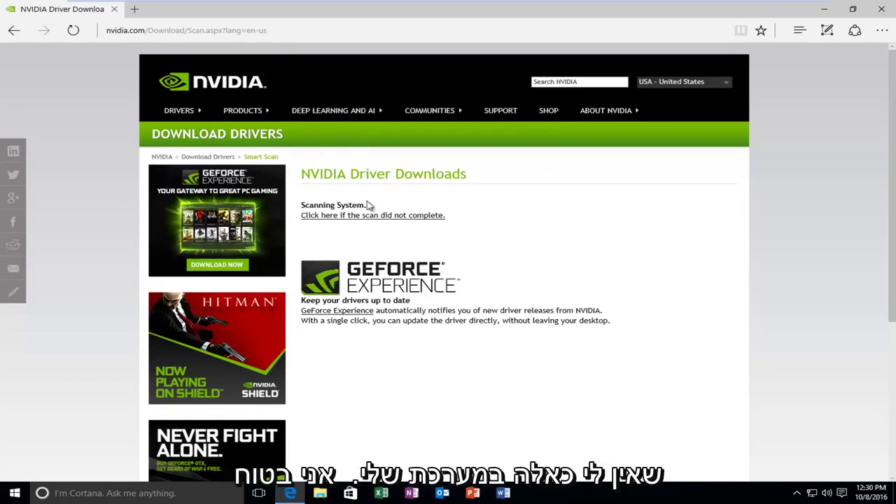
Replace the address bar contents with a Bing search for 'amd driver download'.
left_click(161, 29)
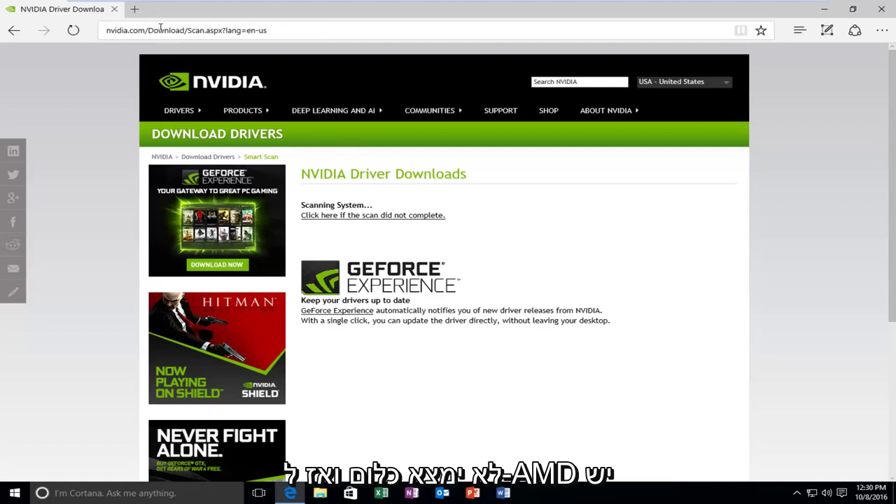
key("BackSpace")
type("amd")
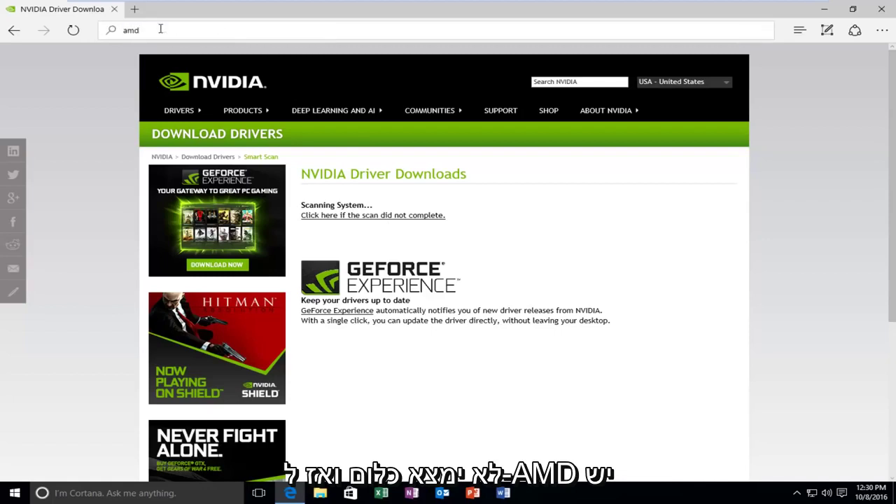
type(" driver")
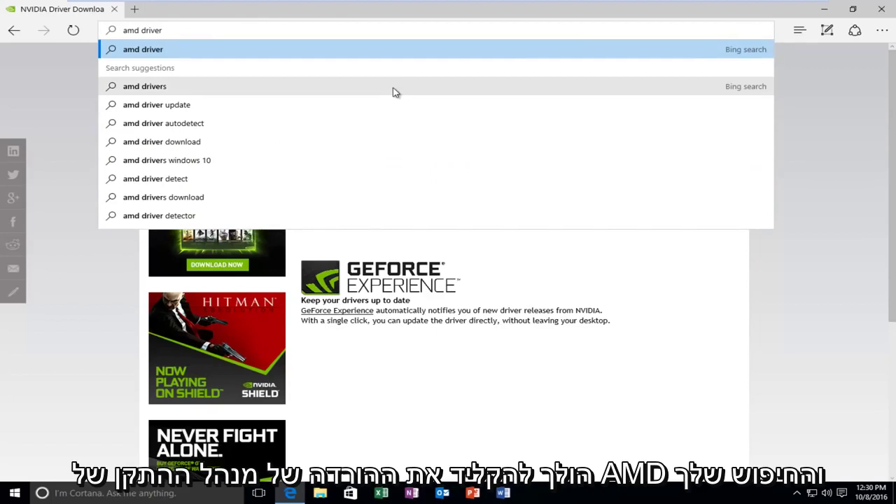
type(" downlo")
key("Return")
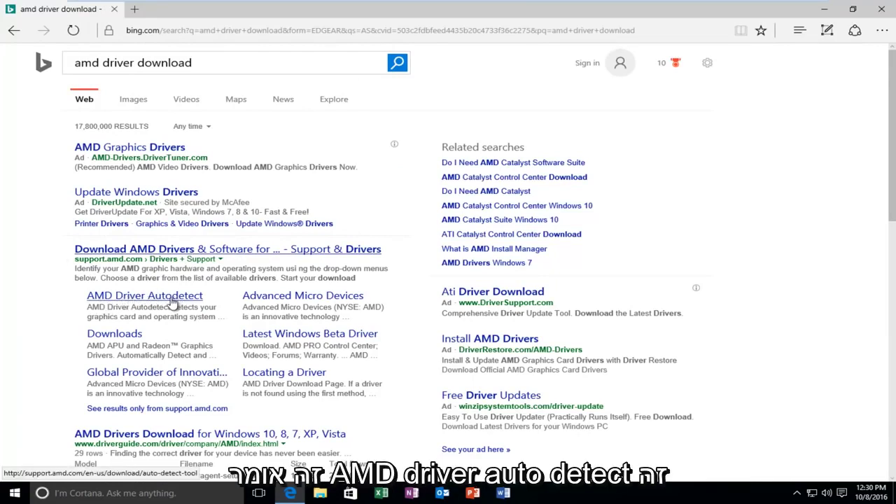
Open the AMD Driver Autodetect result and close its cookie notice to show the 4.7 MB tool.
left_click(140, 299)
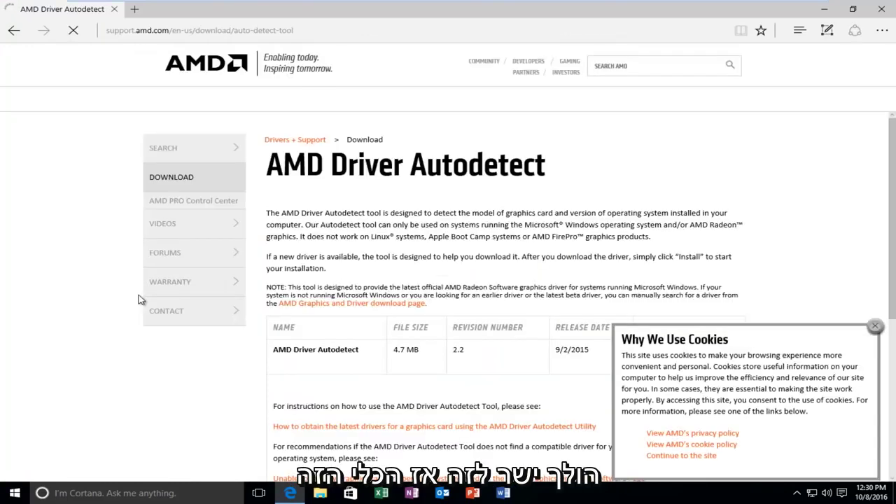
scroll(443, 229, "down", 1)
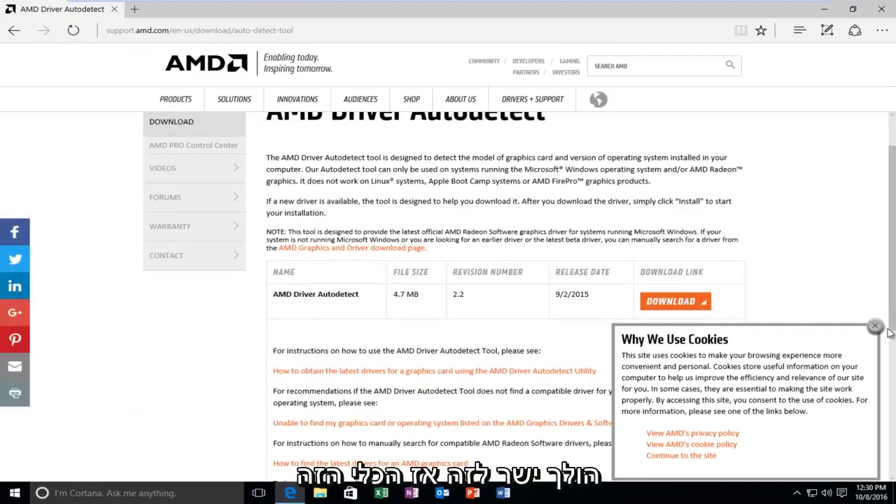
left_click(875, 326)
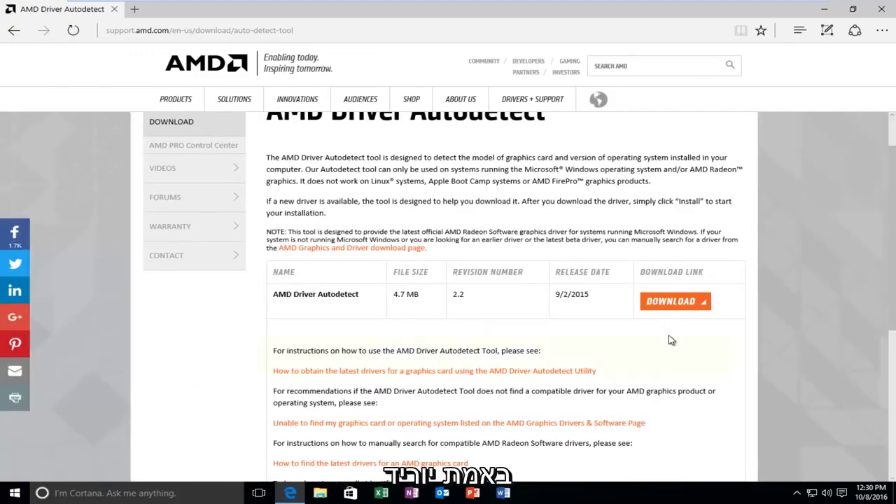
scroll(670, 340, "up", 1)
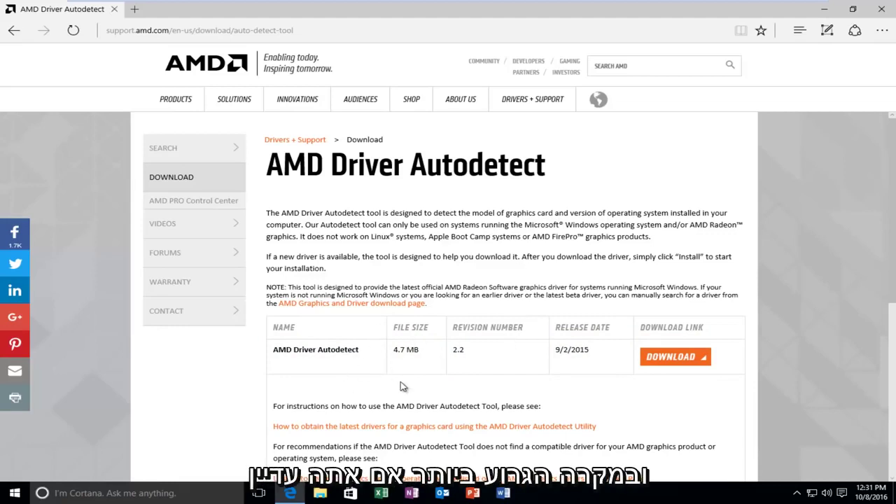
Close Edge and launch Device Manager from a Start search for 'device manager'.
left_click(880, 10)
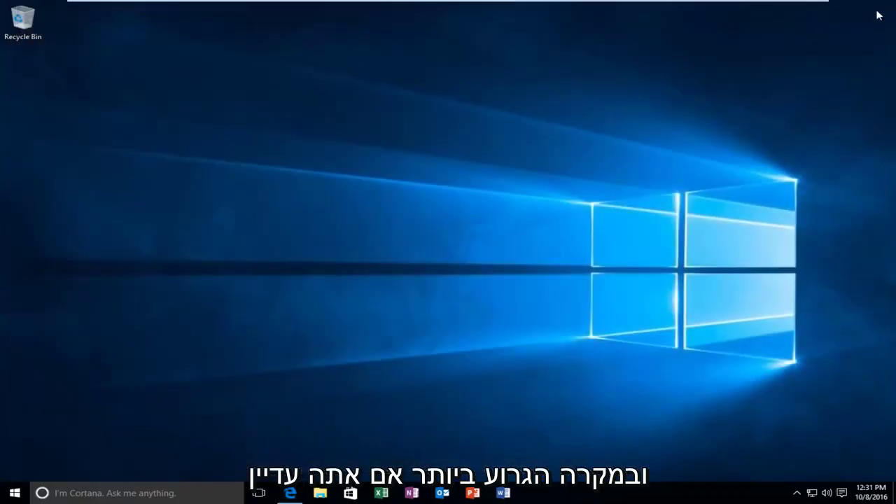
left_click(15, 495)
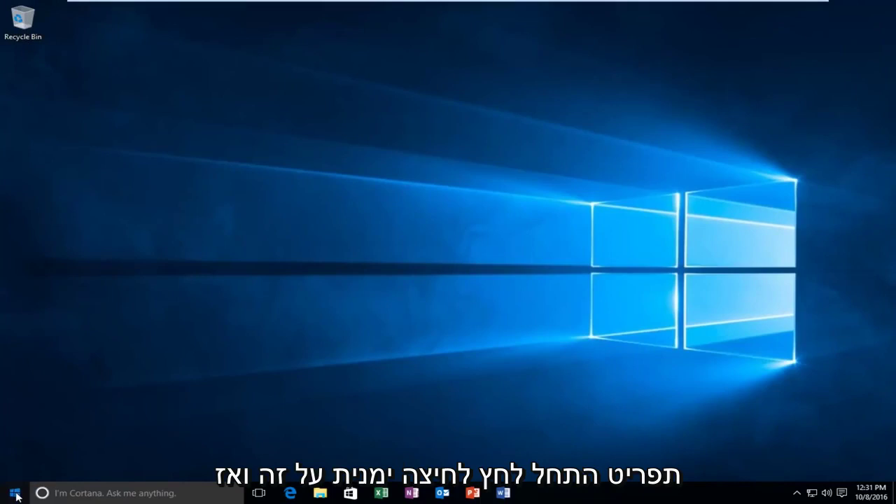
type("device")
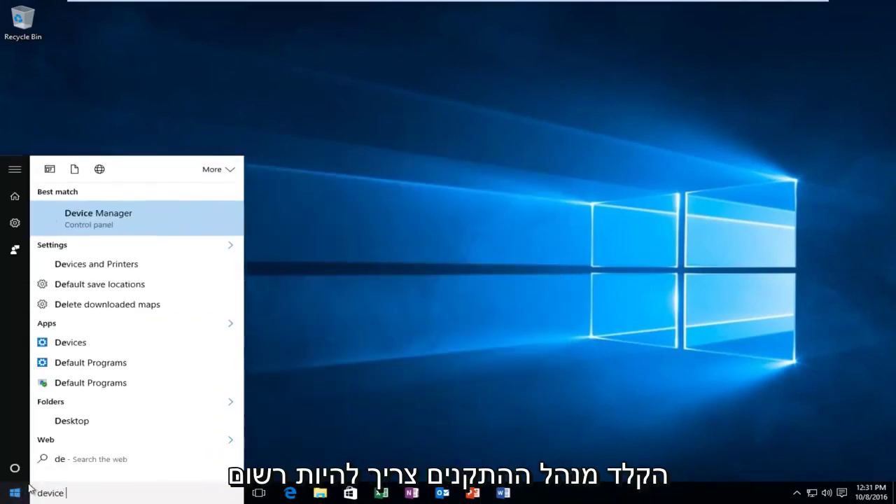
type(" manager")
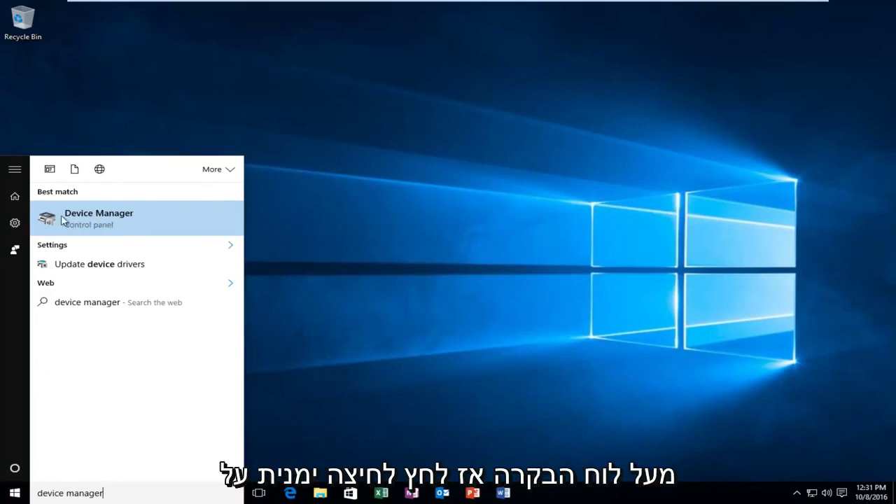
left_click(49, 221)
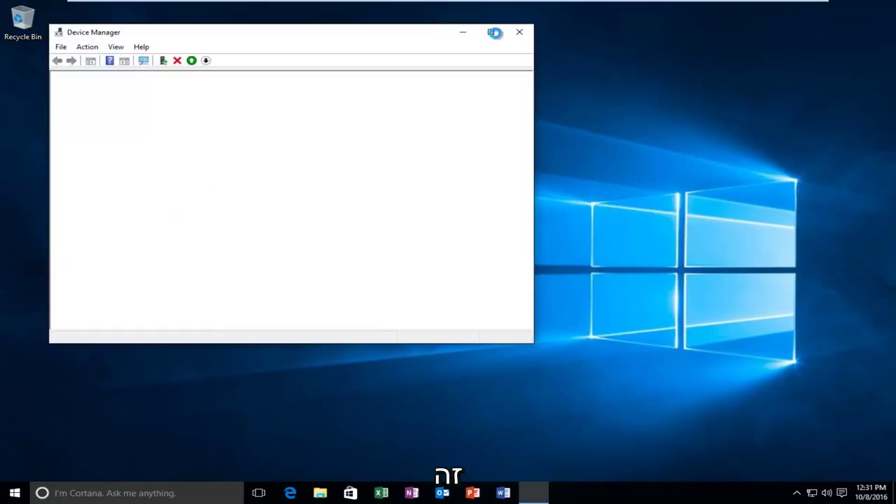
Maximize Device Manager, expand Display adapters and right-click VMware SVGA 3D for its context menu.
left_click(494, 32)
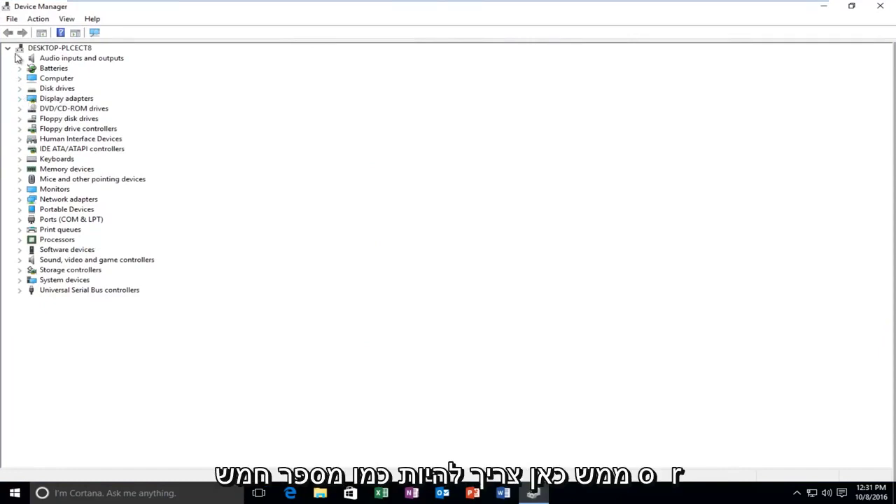
left_click(19, 98)
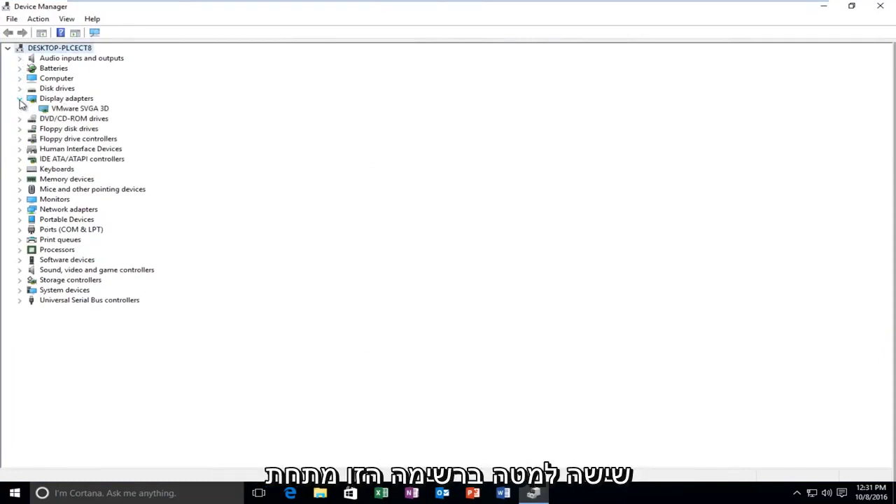
left_click(69, 109)
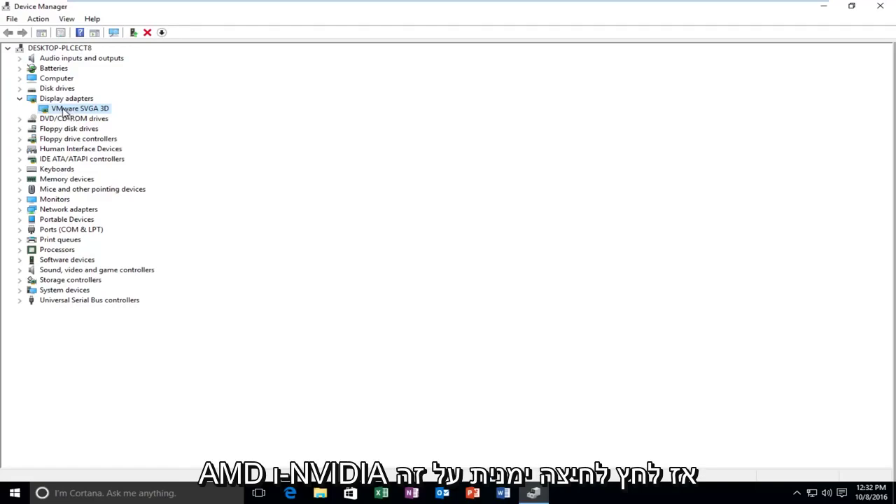
right_click(63, 111)
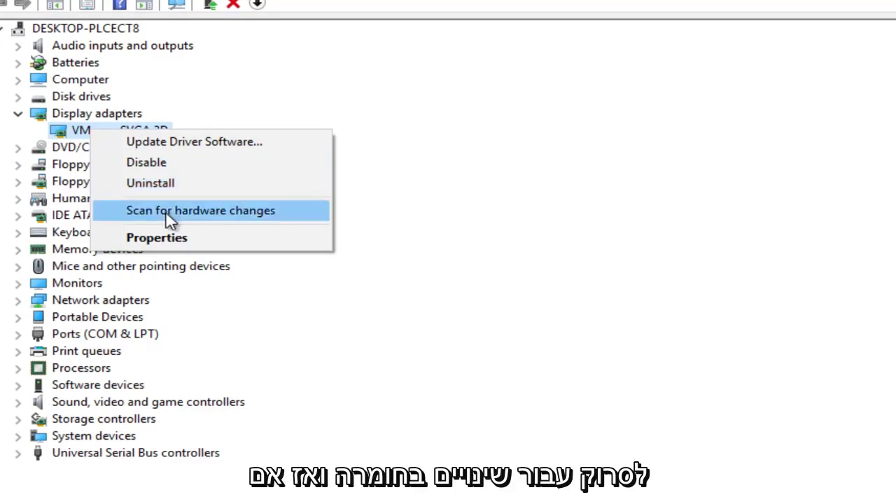
Open VMware SVGA 3D Properties and review its Driver, Details and General tabs.
left_click(150, 245)
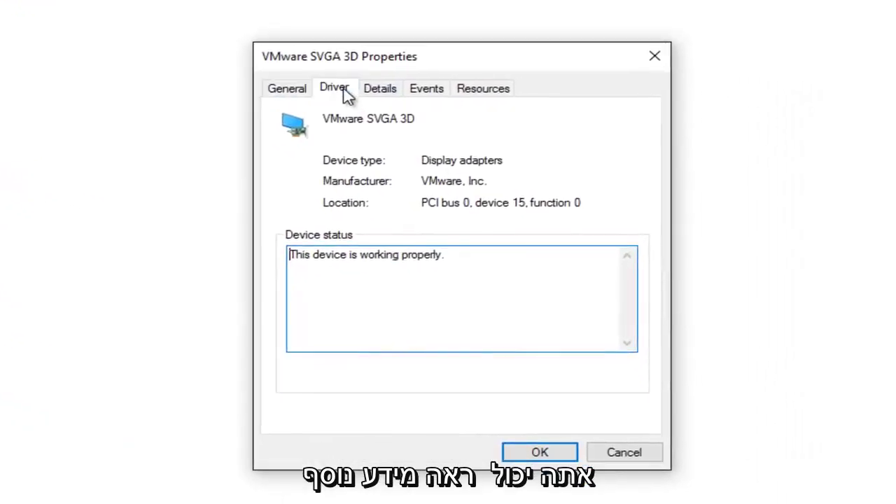
left_click(336, 89)
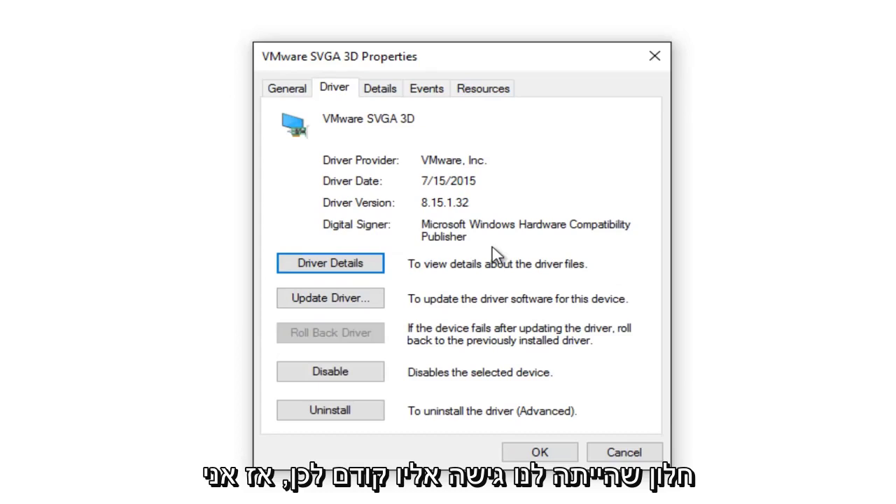
left_click(389, 89)
left_click(336, 111)
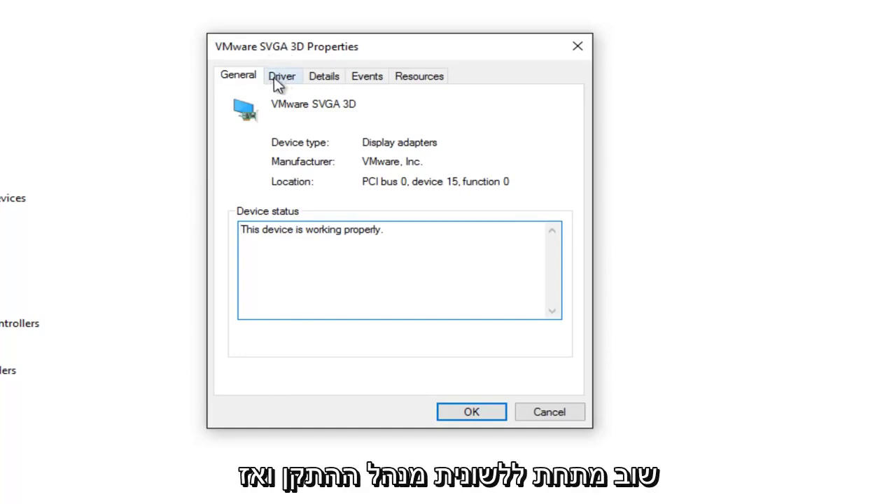
Launch the driver update wizard for the VMware SVGA 3D adapter from its Driver tab.
left_click(281, 80)
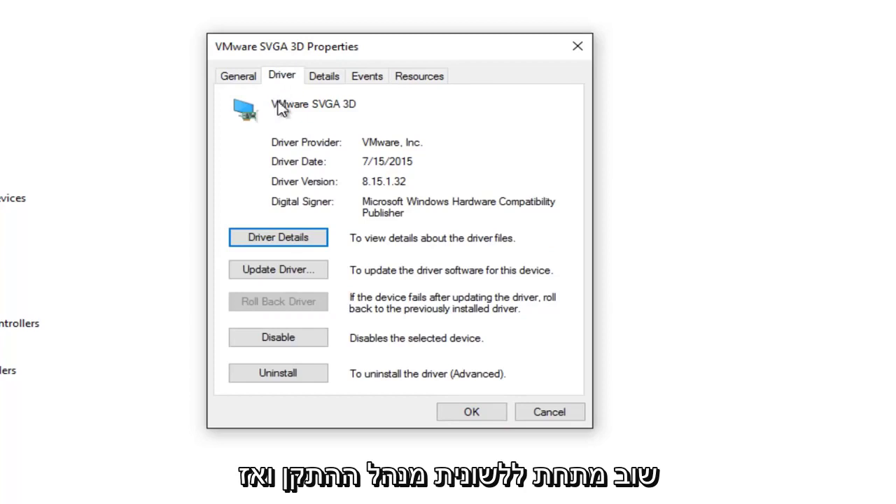
left_click(270, 273)
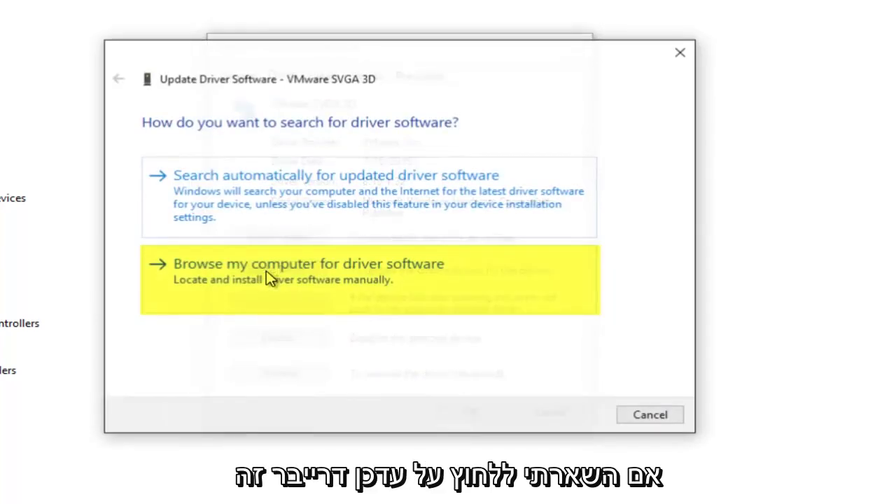